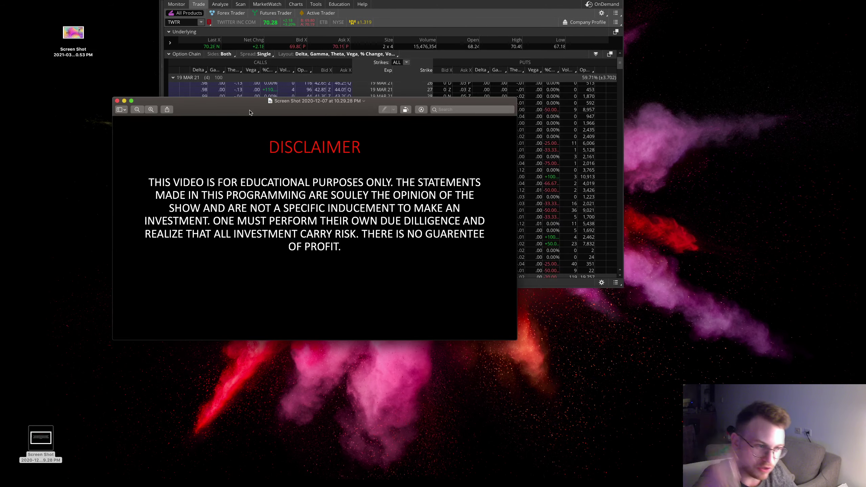
- Dismiss the disclaimer and inspect the TWTR 19 MAR 21 calls at the 70 and 75 strikes
left_click(123, 101)
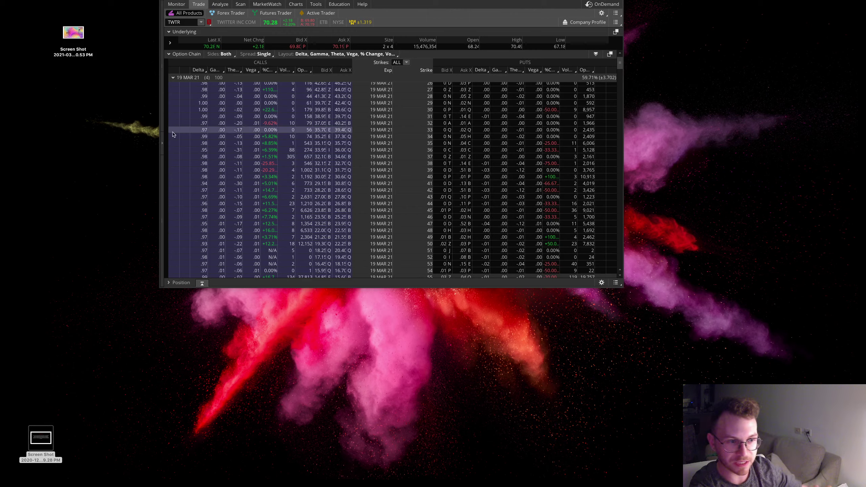
scroll(204, 160, "down", 10)
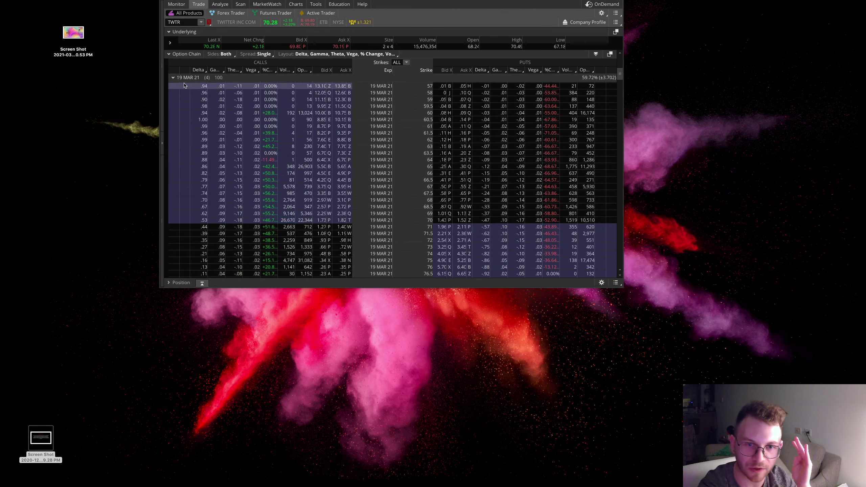
left_click(286, 222)
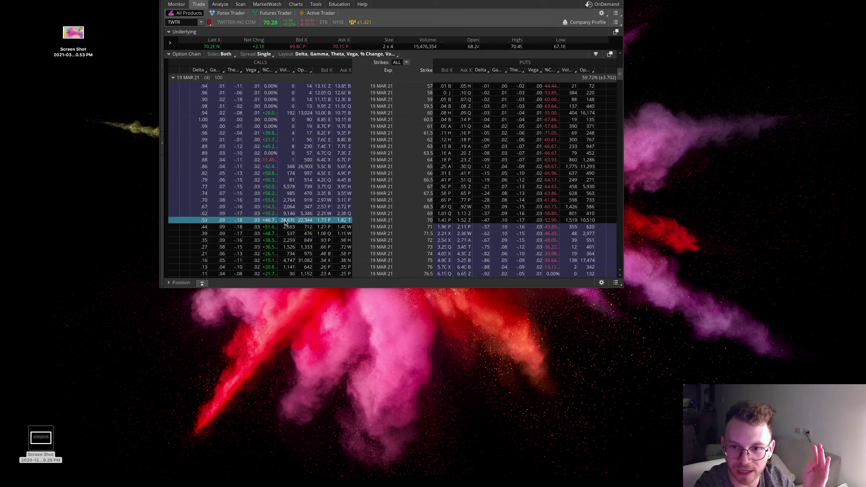
scroll(286, 220, "down", 2)
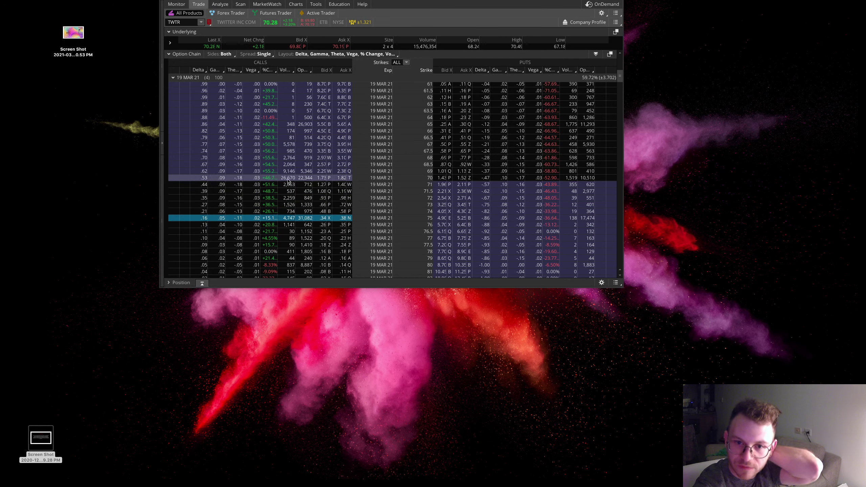
scroll(282, 222, "down", 1)
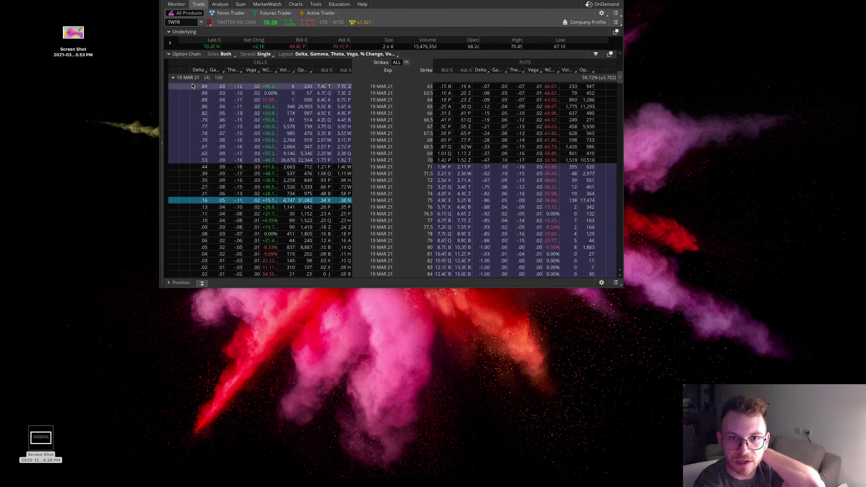
- Collapse the TWTR 19 MAR, 26 MAR and 1 APR 21 expirations
left_click(185, 78)
left_click(187, 87)
left_click(190, 96)
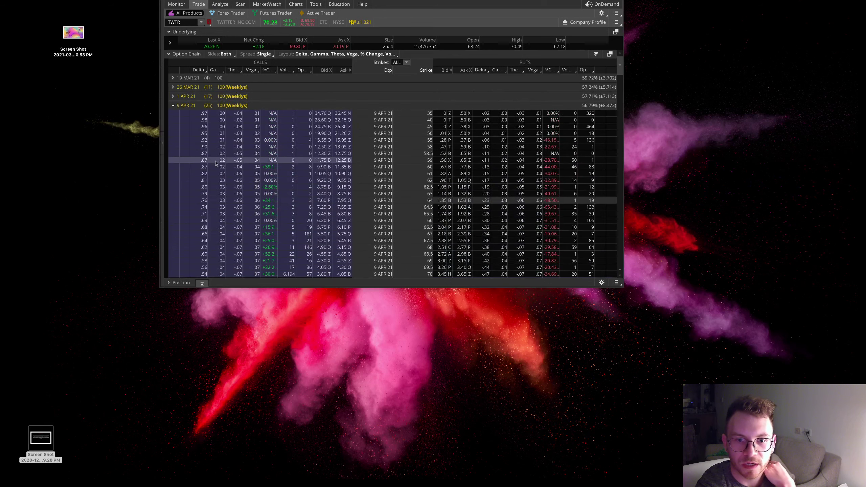
scroll(276, 163, "down", 5)
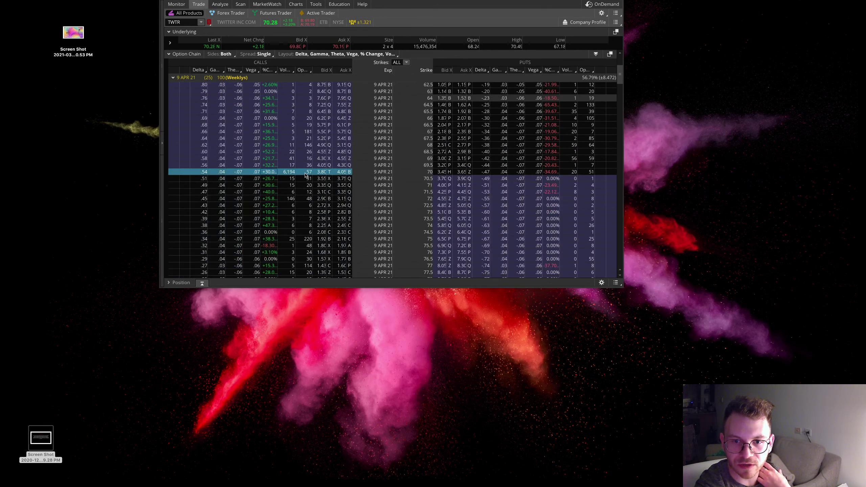
scroll(222, 132, "down", 10)
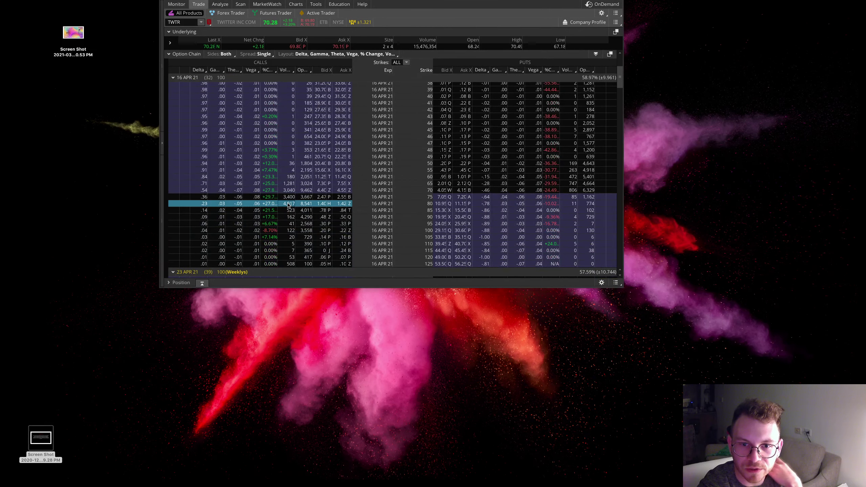
- Collapse the 16 APR through 17 SEP 21 expirations, then switch to the TWTR chart
left_click(185, 77)
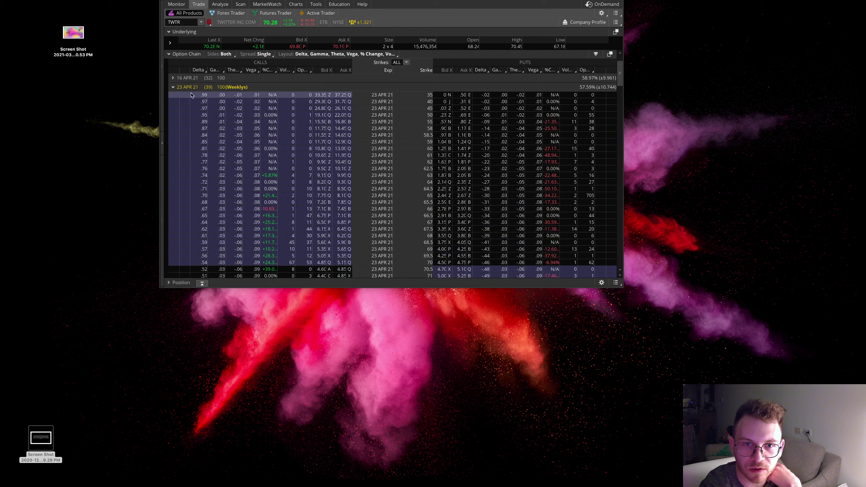
left_click(191, 88)
left_click(191, 97)
left_click(191, 106)
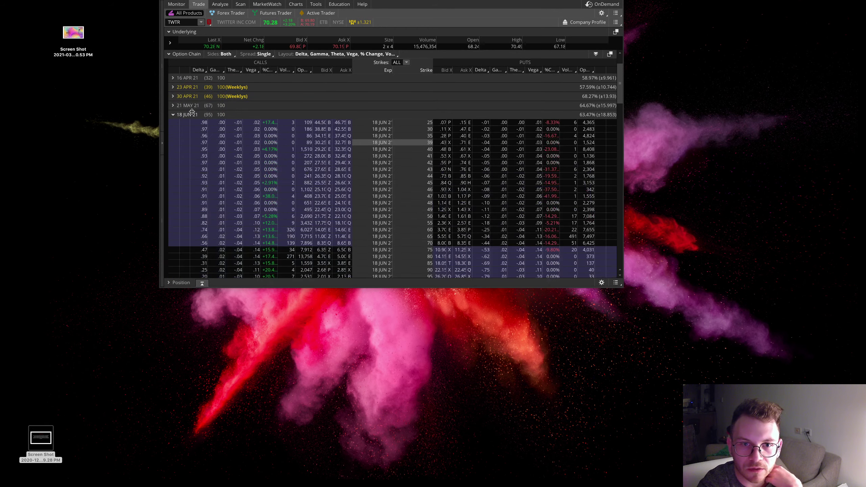
left_click(191, 114)
left_click(192, 123)
left_click(190, 132)
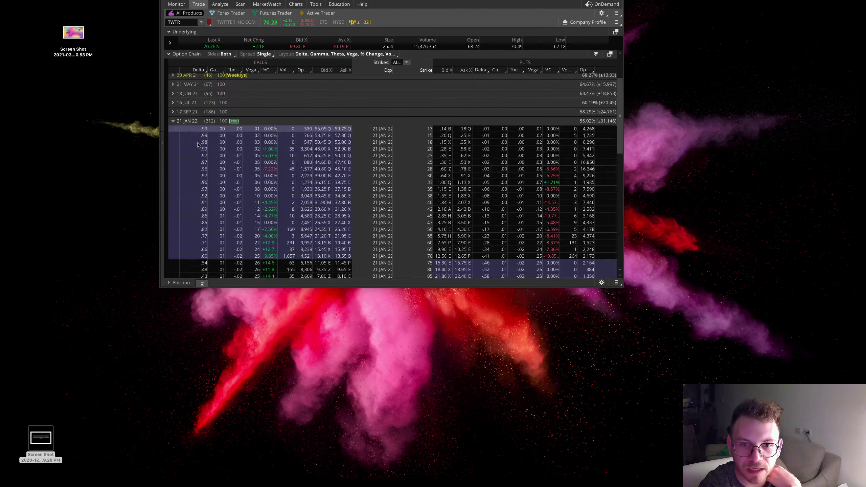
scroll(189, 145, "down", 2)
scroll(279, 232, "down", 1)
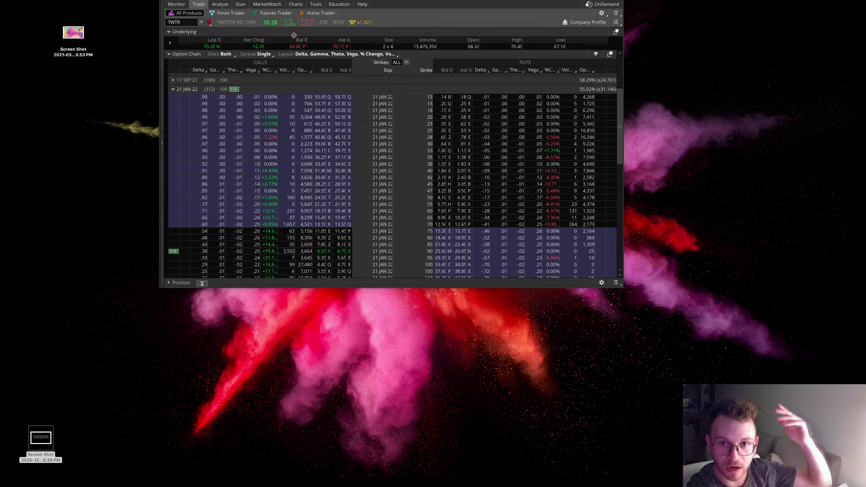
left_click(295, 4)
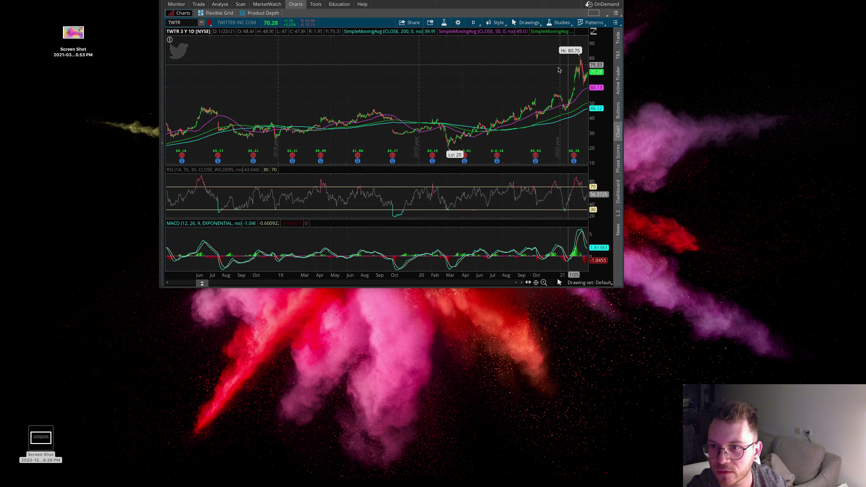
- Zoom the TWTR daily chart in on the most recent few months
scroll(572, 58, "up", 5)
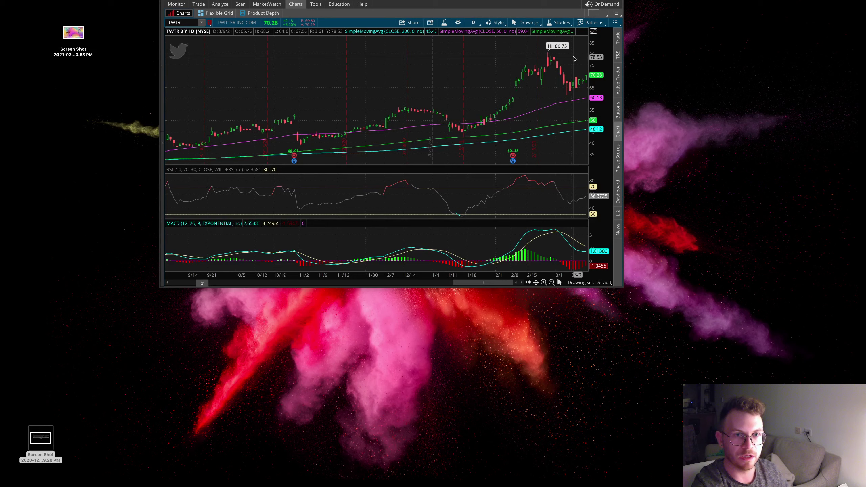
- Return to the option chain and load the CX (CEMEX) symbol
left_click(198, 4)
left_click(186, 23)
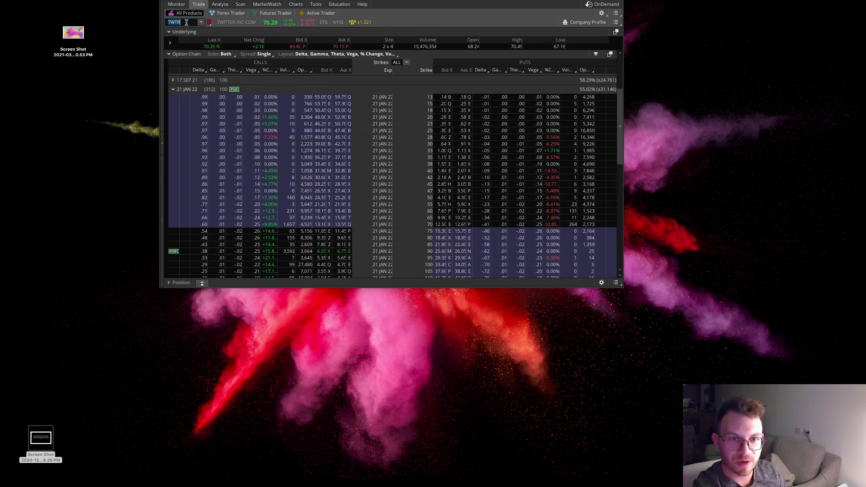
type("CX")
key("Return")
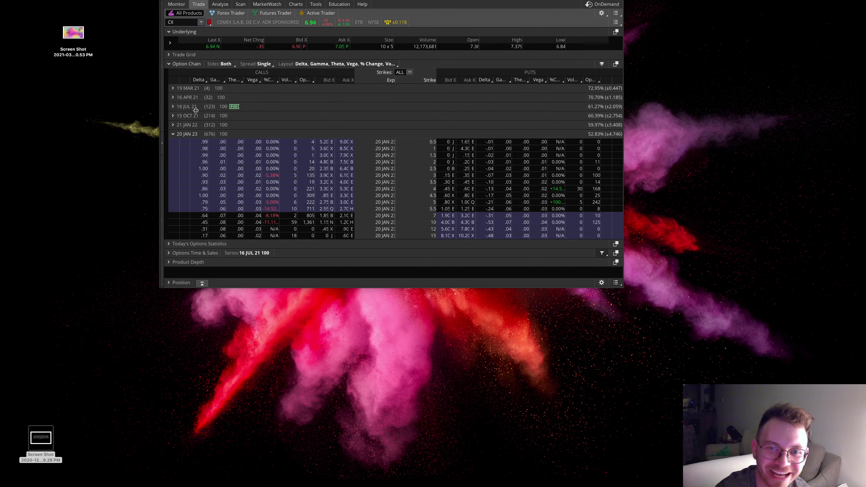
- Browse the 20 JAN 23, 16 JUL 21 and 19 MAR 21 expirations, leaving 16 APR 21 expanded
left_click(185, 134)
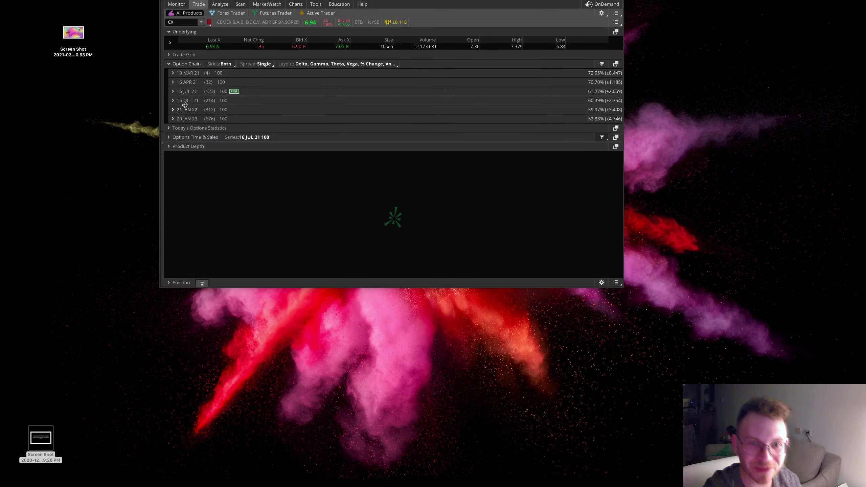
left_click(187, 91)
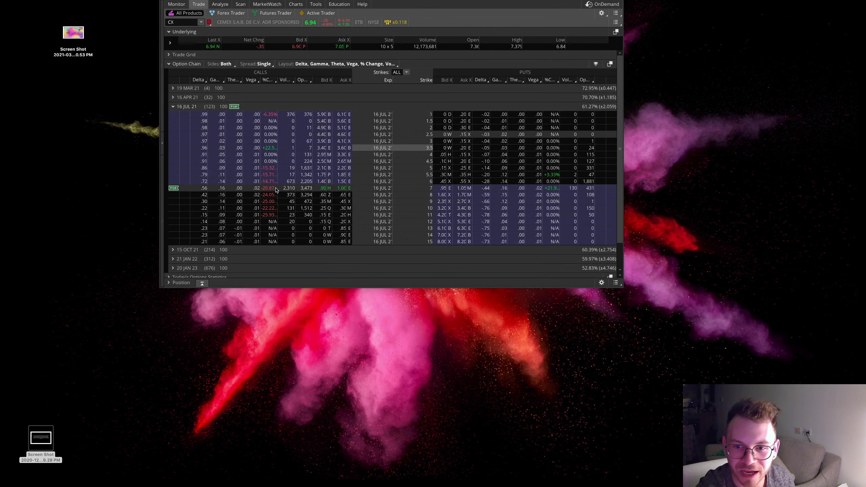
left_click(187, 107)
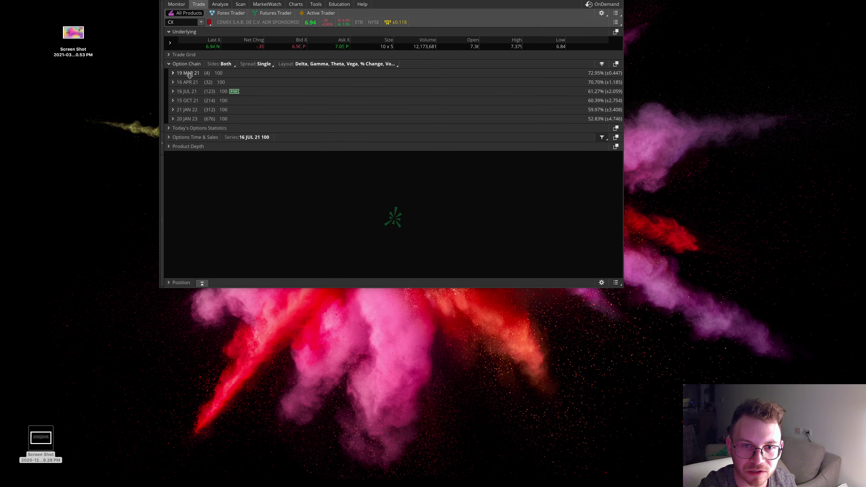
left_click(189, 75)
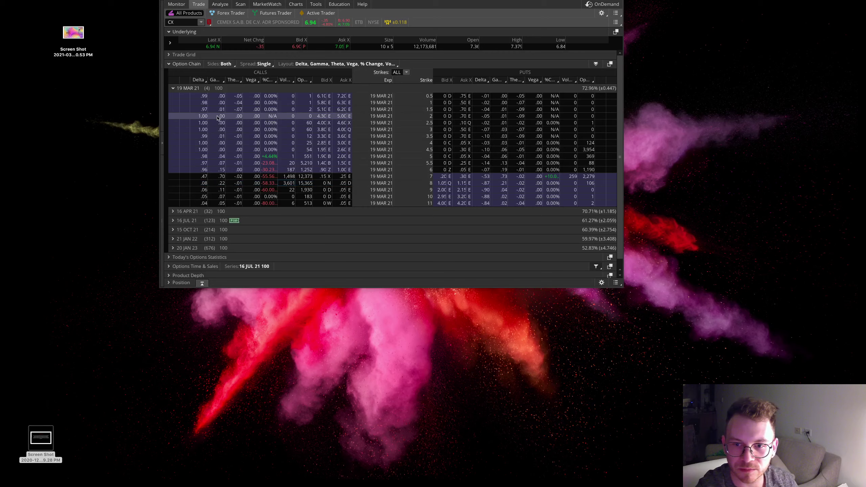
left_click(189, 88)
left_click(201, 98)
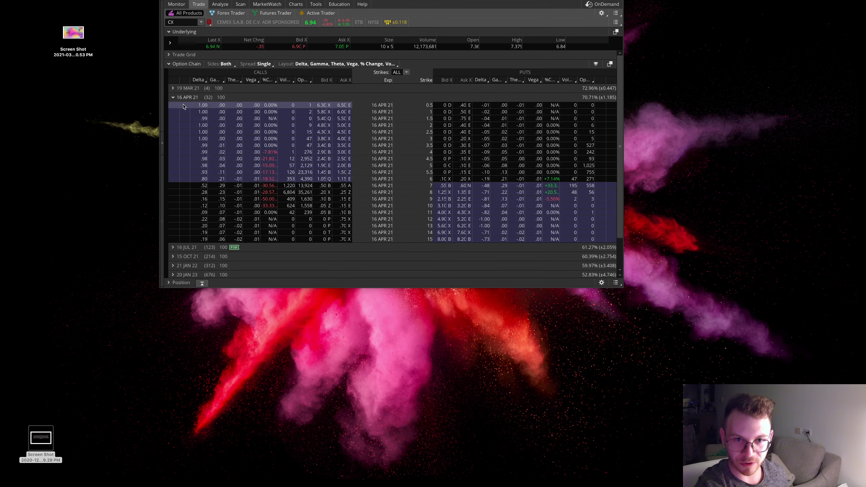
- Compare volume and open interest on the 8 and 6 strike April calls and 4.5 put
left_click(288, 194)
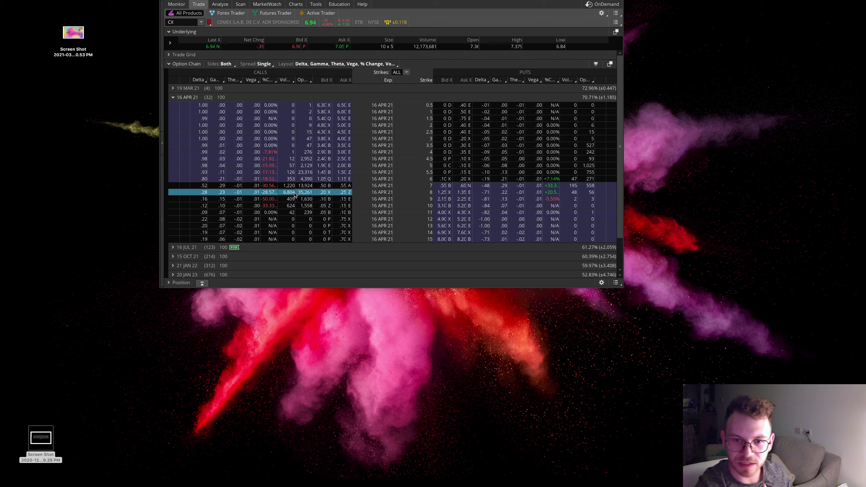
left_click(302, 193, "ctrl")
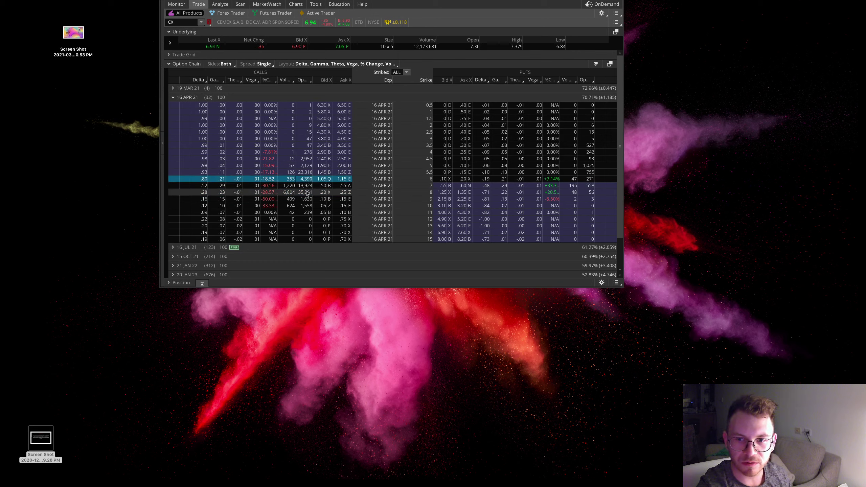
left_click(306, 194)
left_click(579, 139)
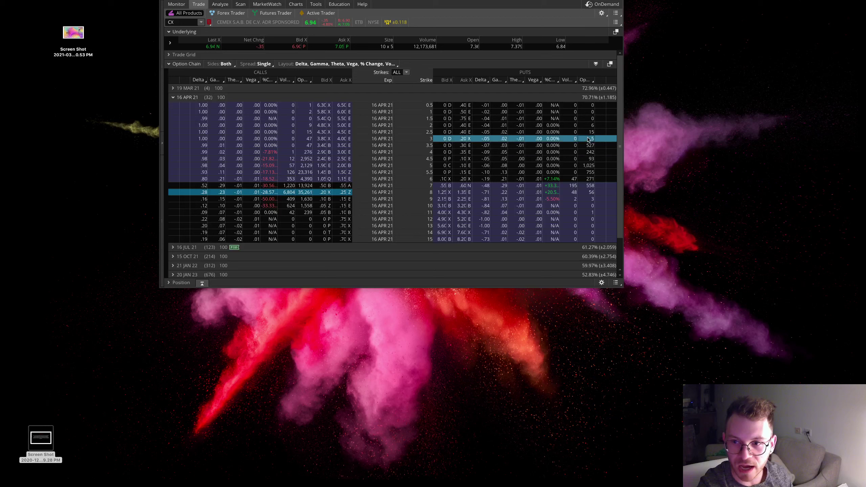
left_click(582, 172)
left_click(588, 159)
left_click(588, 159, "ctrl")
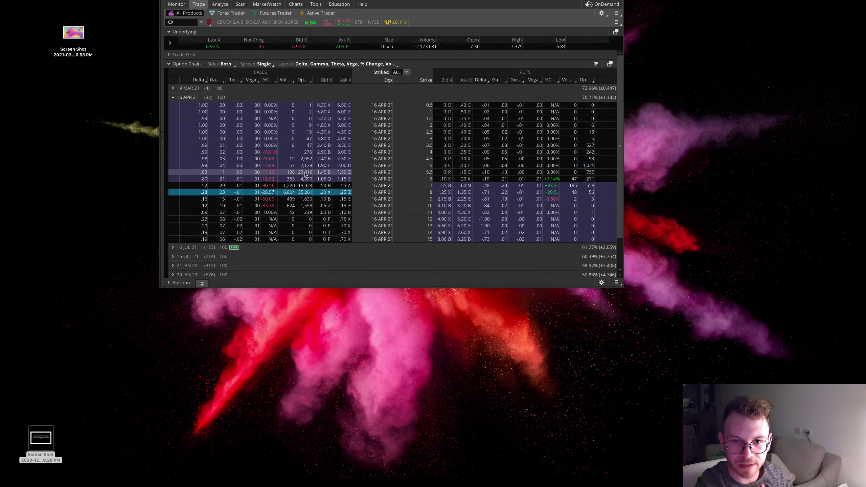
left_click(308, 194, "ctrl")
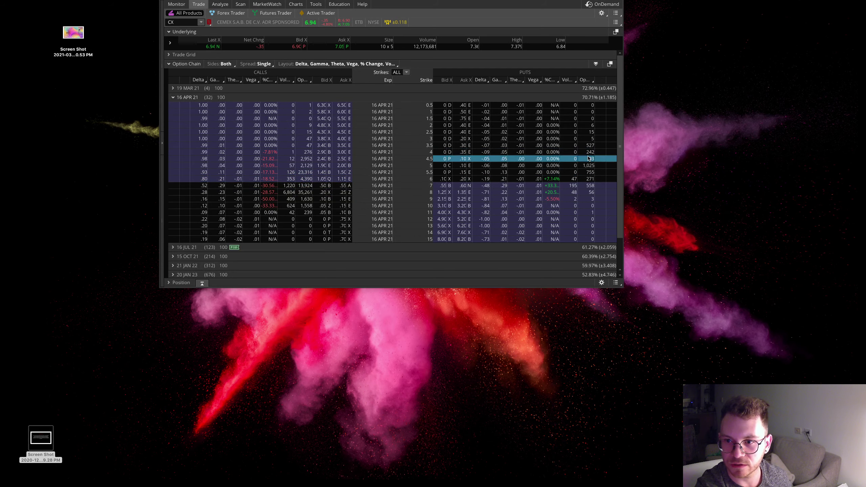
- Check the 19 MAR 21 strikes, then mark the April 6 and 8 strike calls
left_click(192, 91)
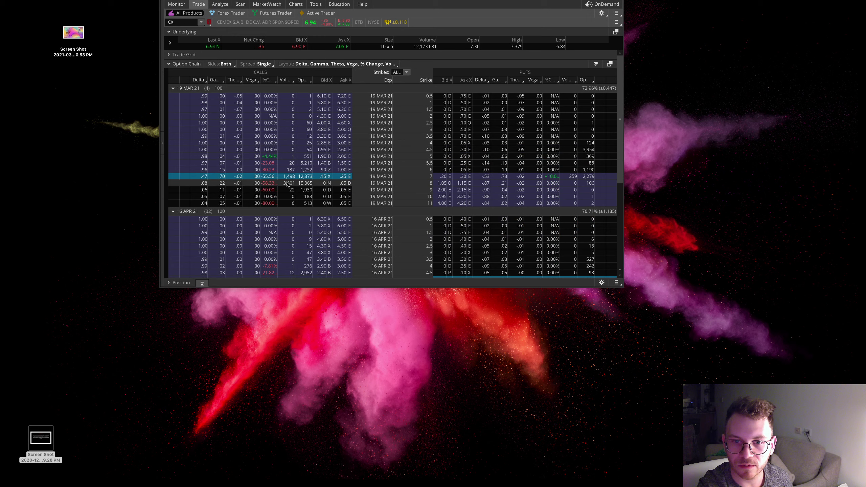
left_click(183, 88)
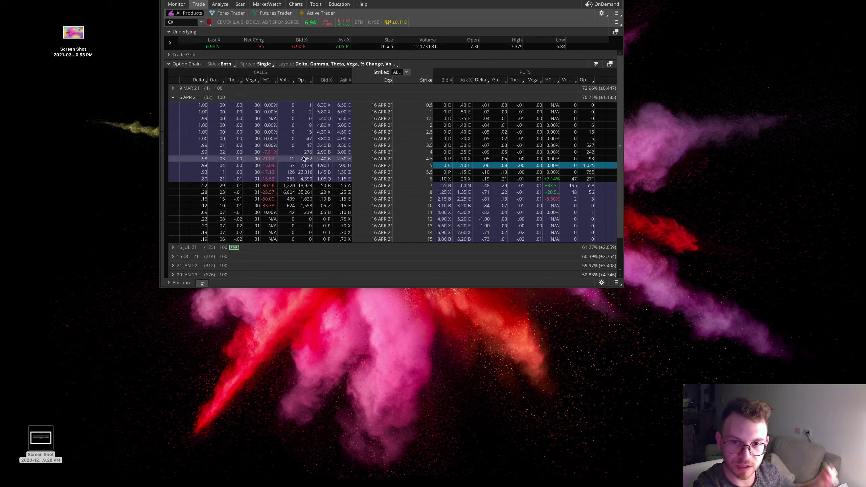
left_click(305, 178)
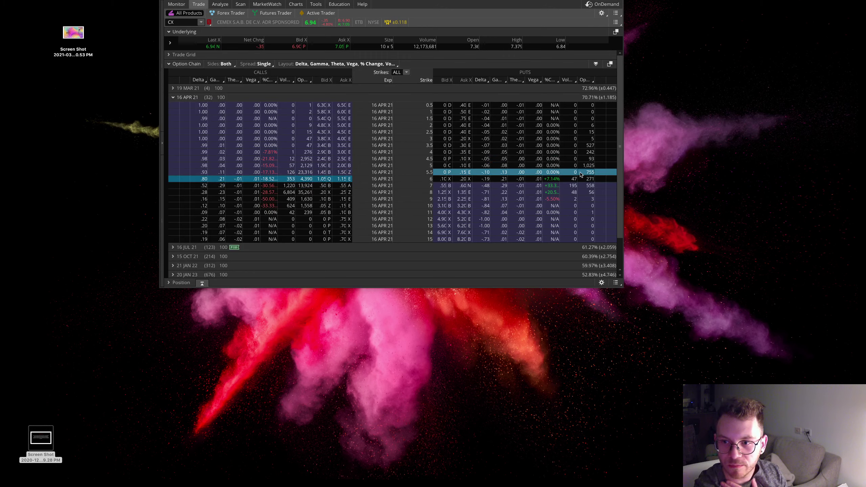
left_click(287, 192)
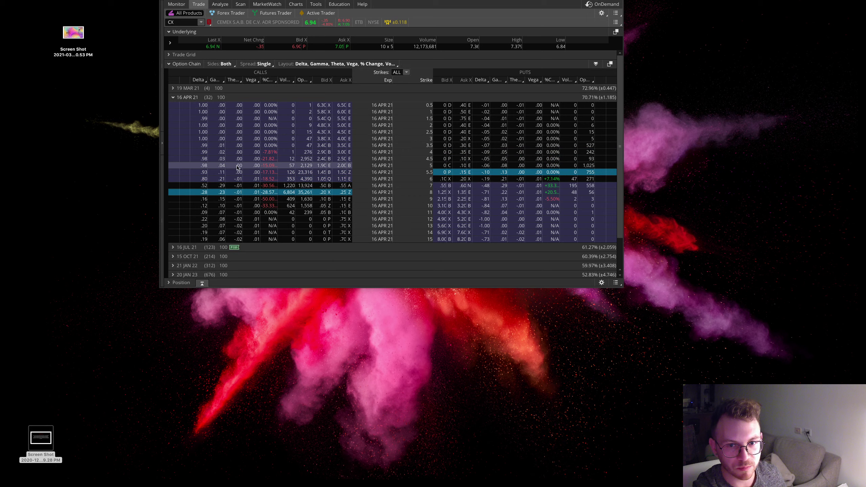
- Review the 15 OCT, 16 JUL and 16 APR 21 expirations, then open the CX chart
left_click(181, 97)
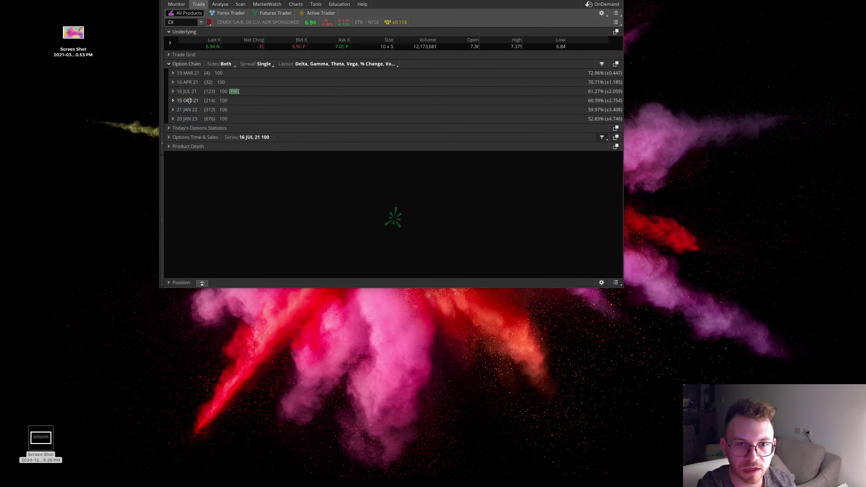
left_click(189, 116)
left_click(187, 116)
left_click(187, 106)
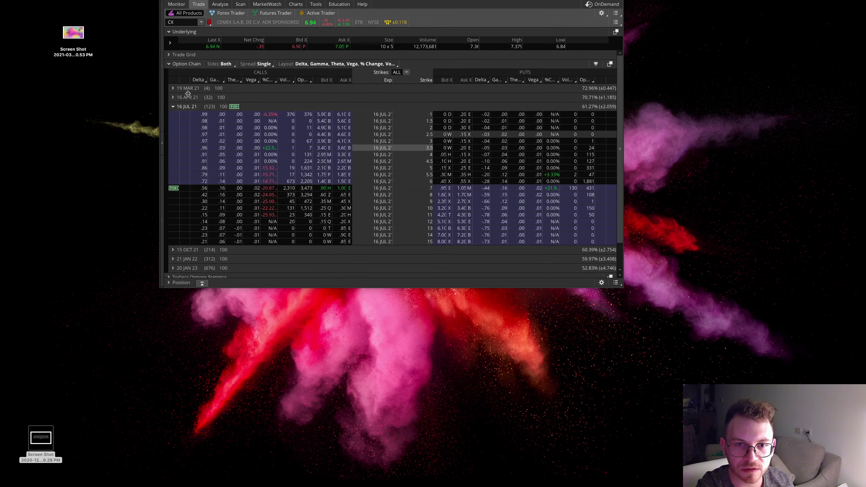
left_click(284, 189)
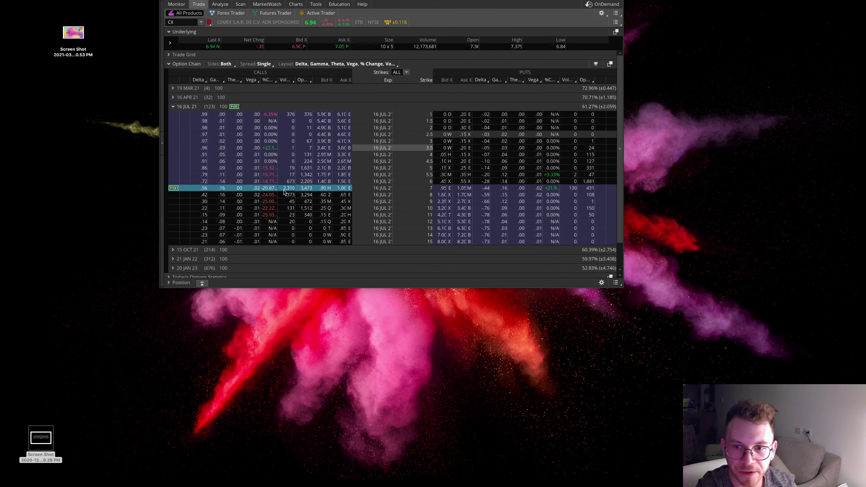
left_click(181, 97)
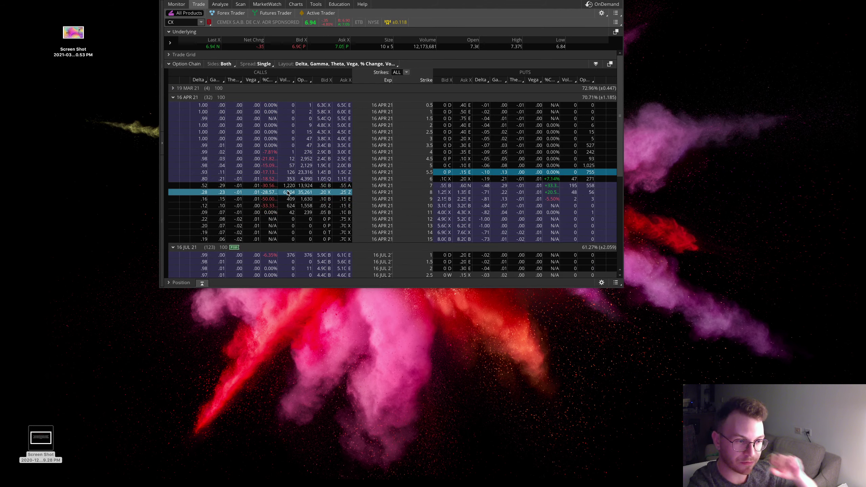
scroll(231, 238, "down", 3)
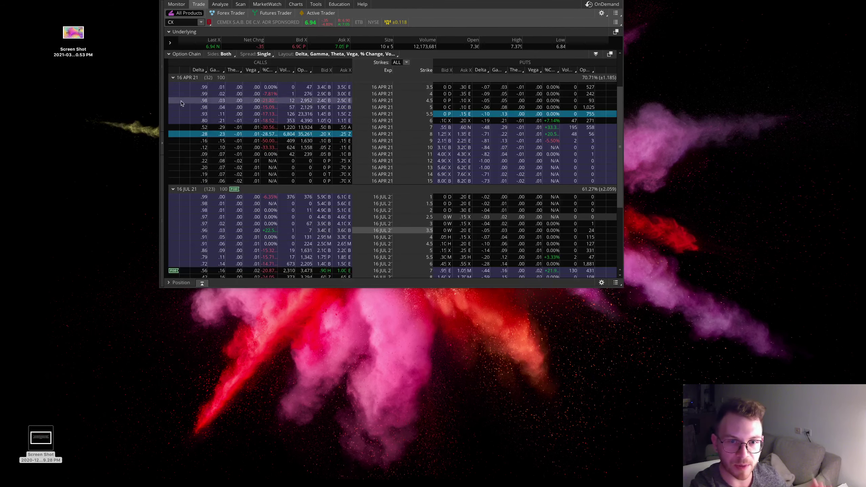
left_click(181, 78)
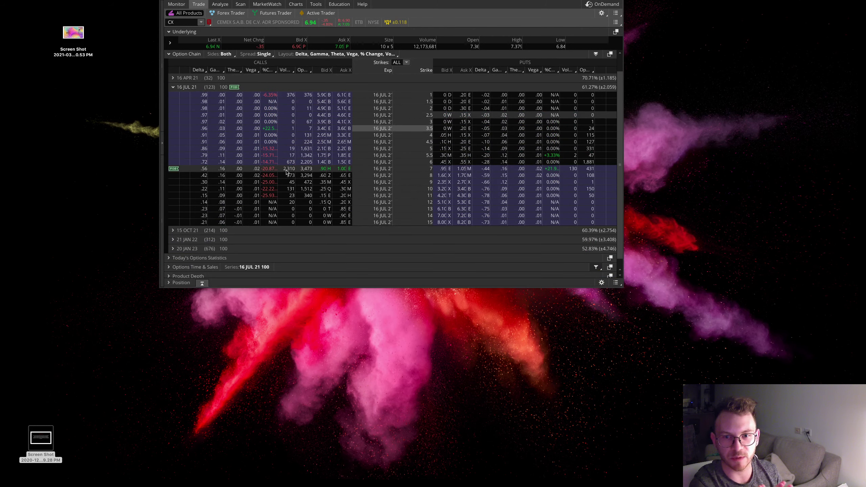
left_click(296, 4)
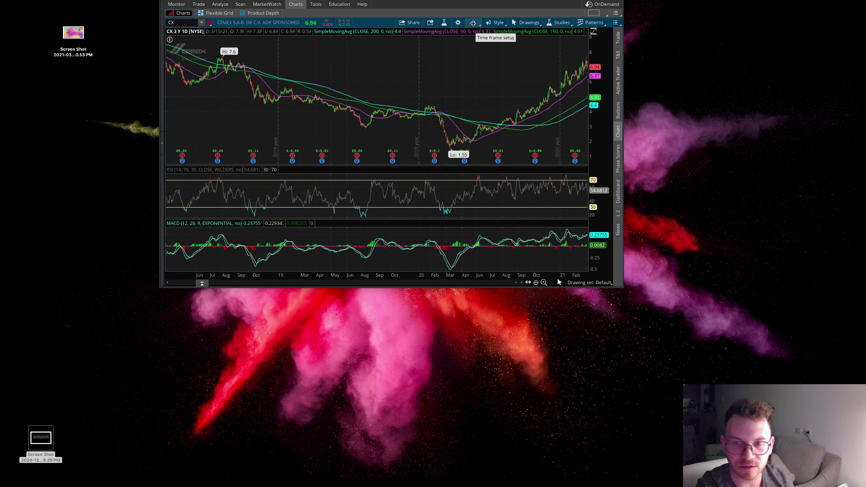
- Set the CEMEX chart time frame to Max : W for full-history weekly bars
left_click(473, 23)
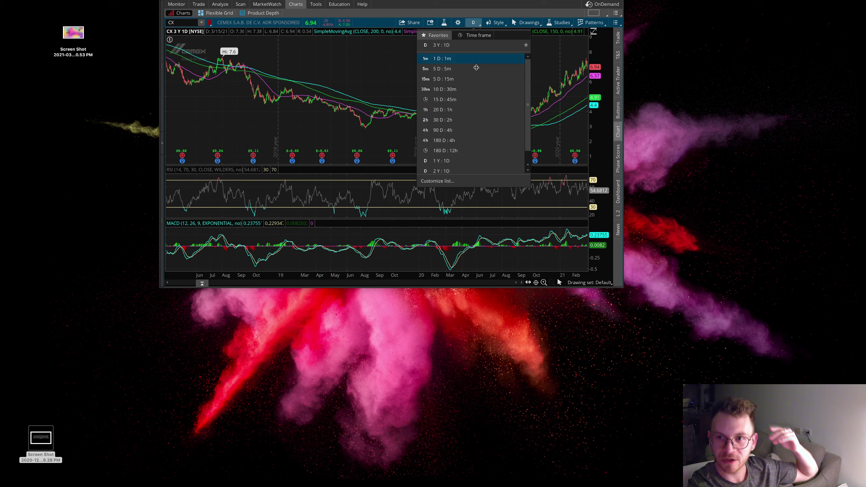
scroll(459, 140, "down", 2)
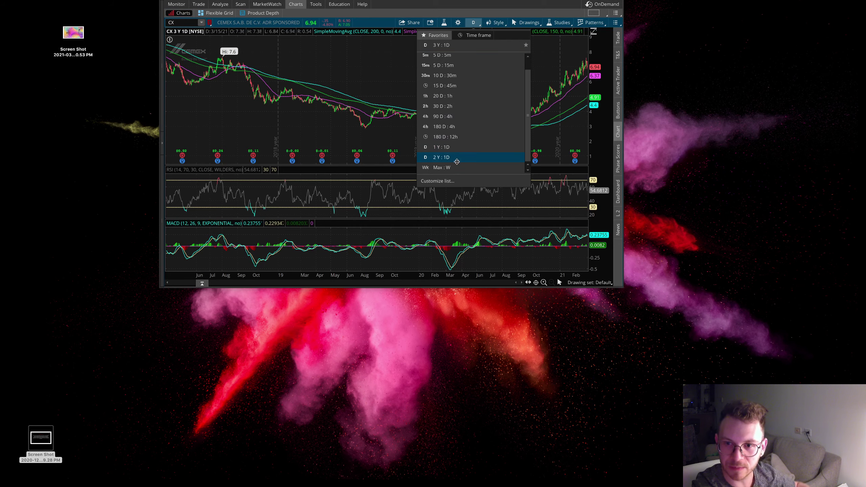
left_click(456, 169)
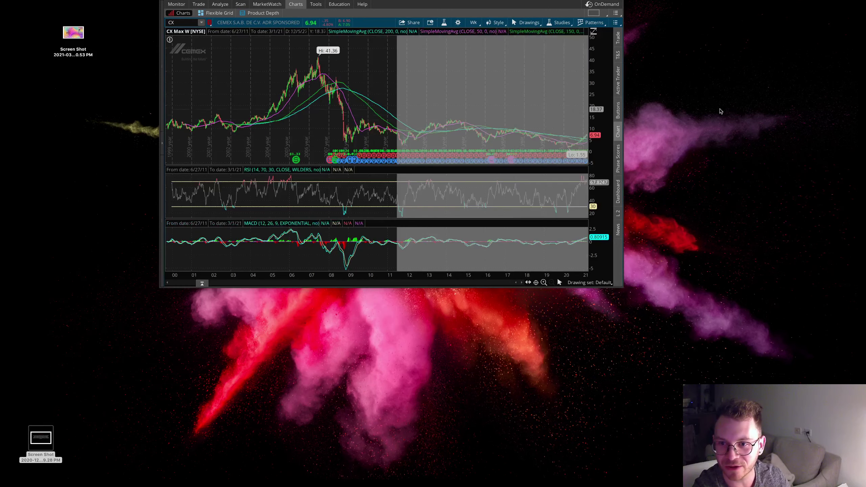
- After one trial zoom and reset, zoom the weekly CEMEX chart onto 2015–2021
left_click_drag(396, 136, 588, 138)
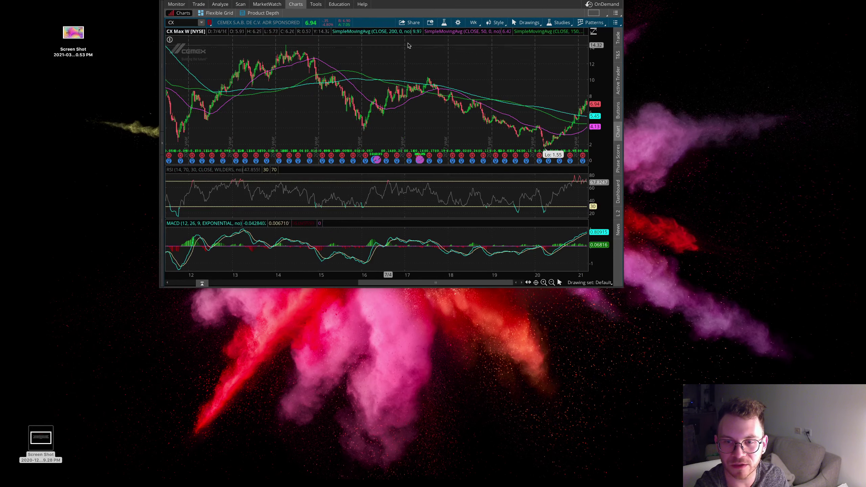
left_click(551, 282)
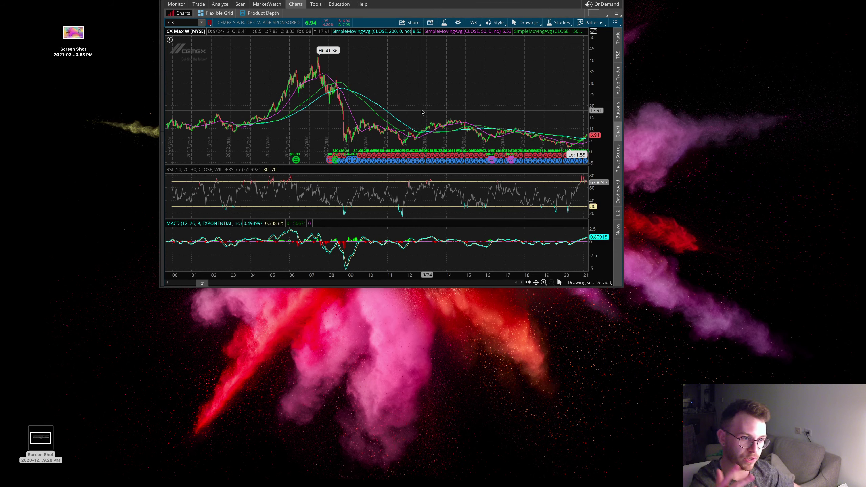
left_click_drag(422, 113, 579, 97)
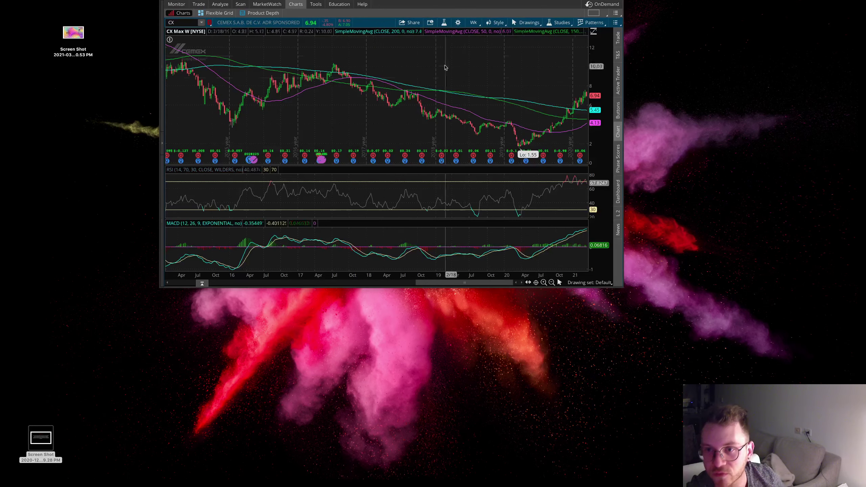
- Reapply the Max : W time frame to show the full 2000–2021 history
left_click(473, 22)
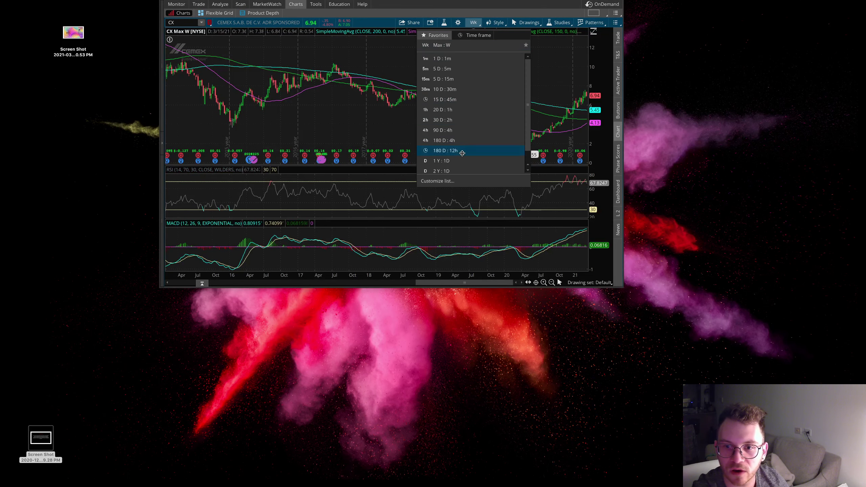
scroll(460, 161, "down", 1)
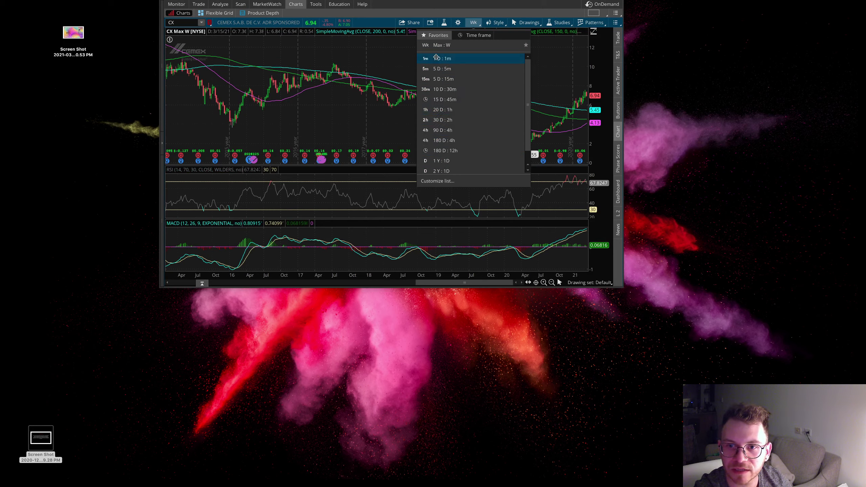
left_click(442, 45)
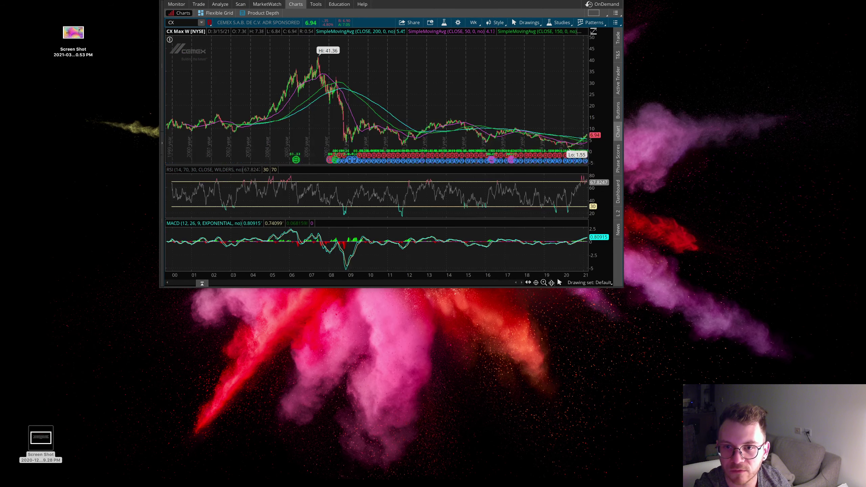